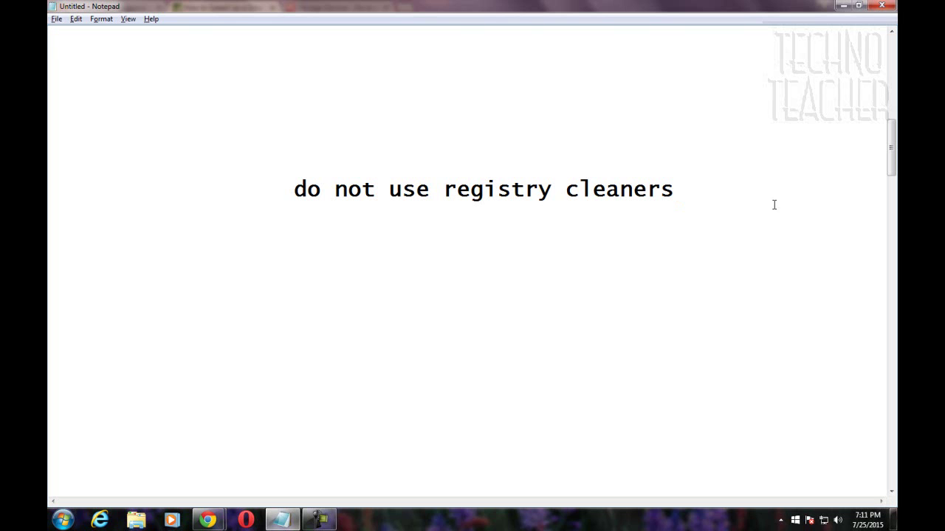
- Read on in the notes to the tip on uninstalling unneeded software, and open Programs and Features in the Control Panel
scroll(679, 296, down, 1)
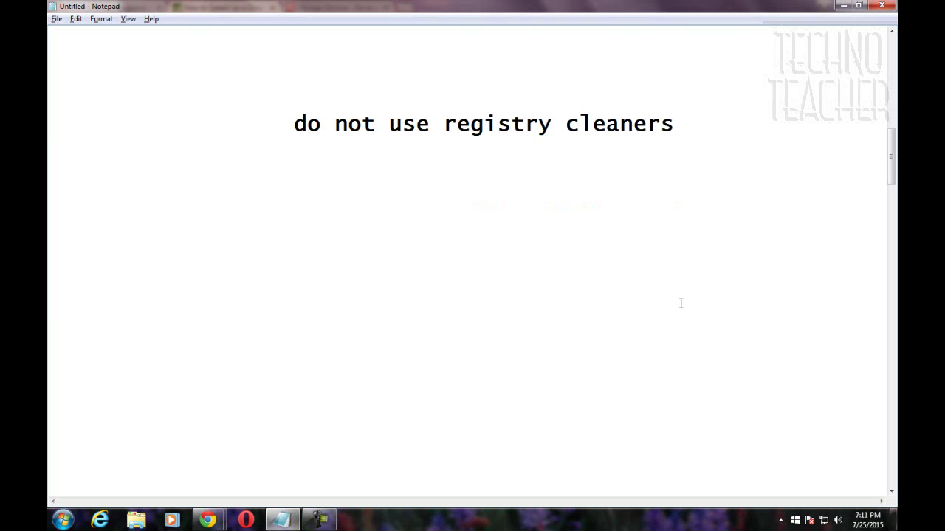
scroll(681, 303, down, 1)
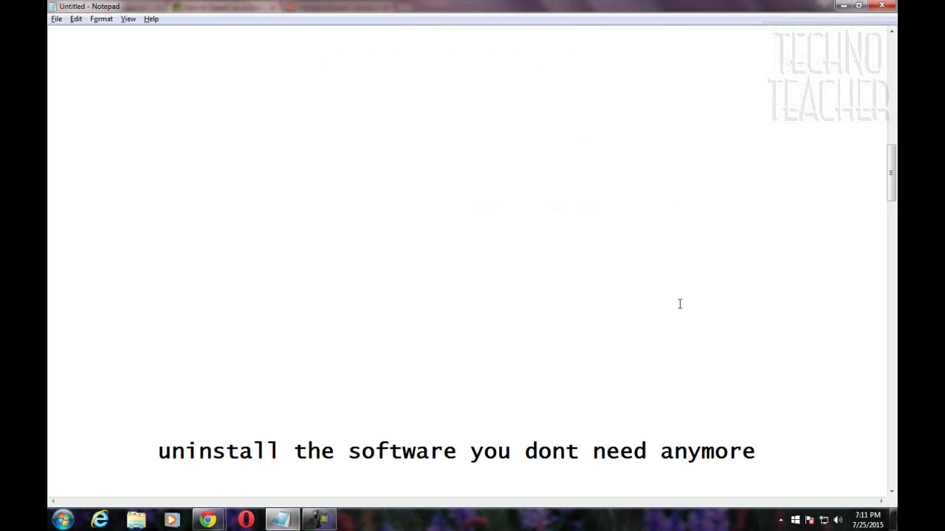
scroll(680, 304, down, 4)
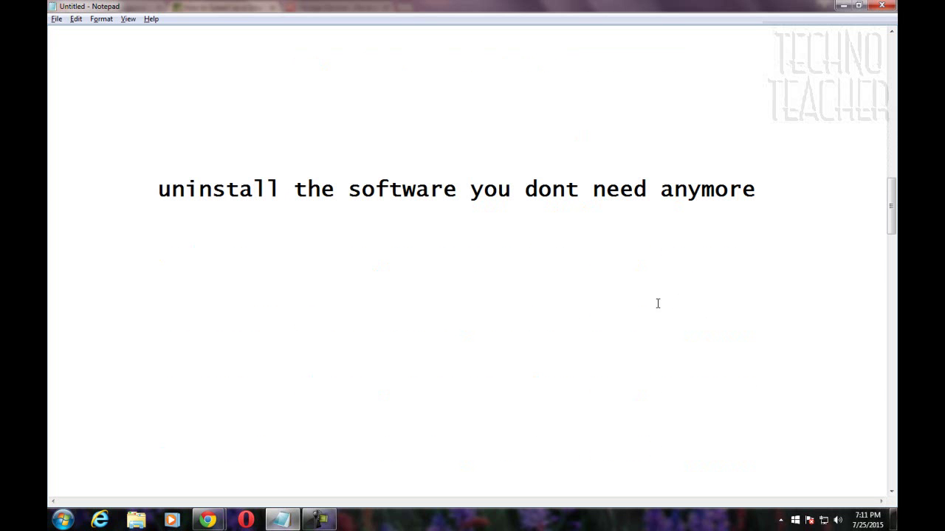
click(63, 520)
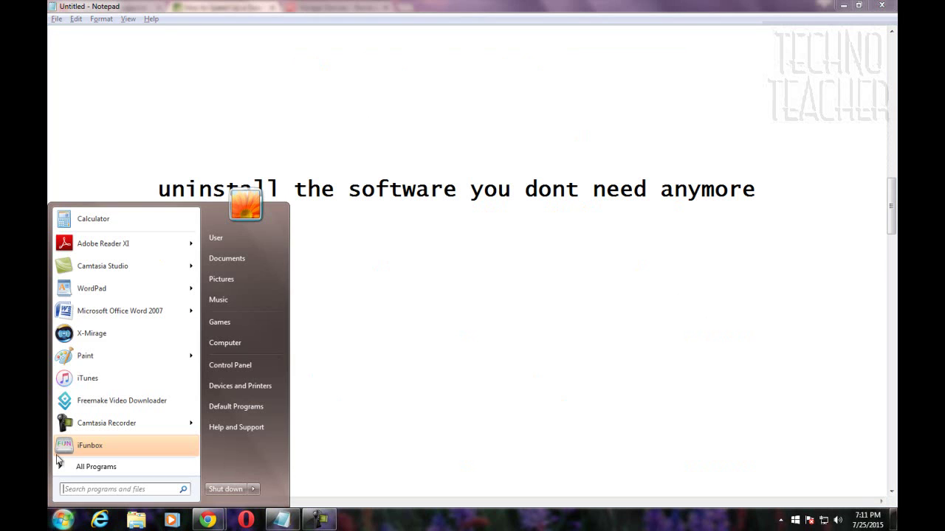
click(237, 369)
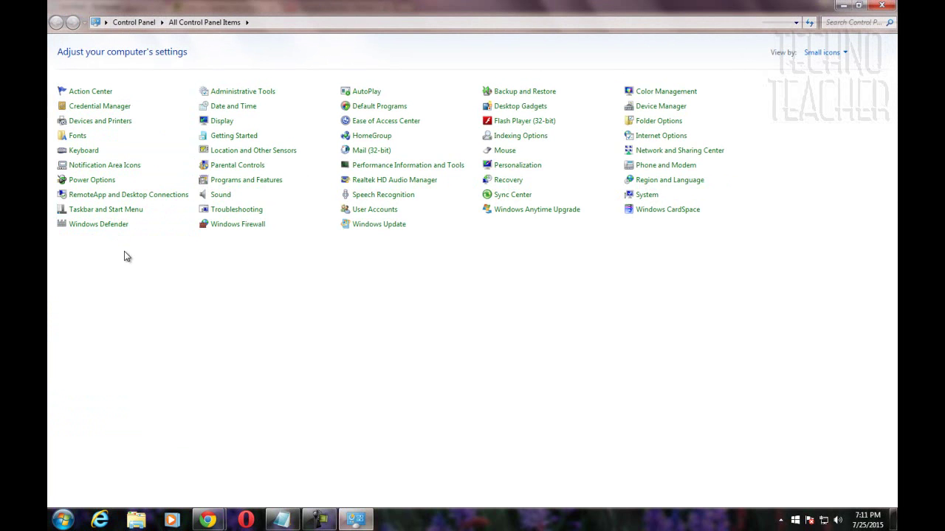
click(223, 185)
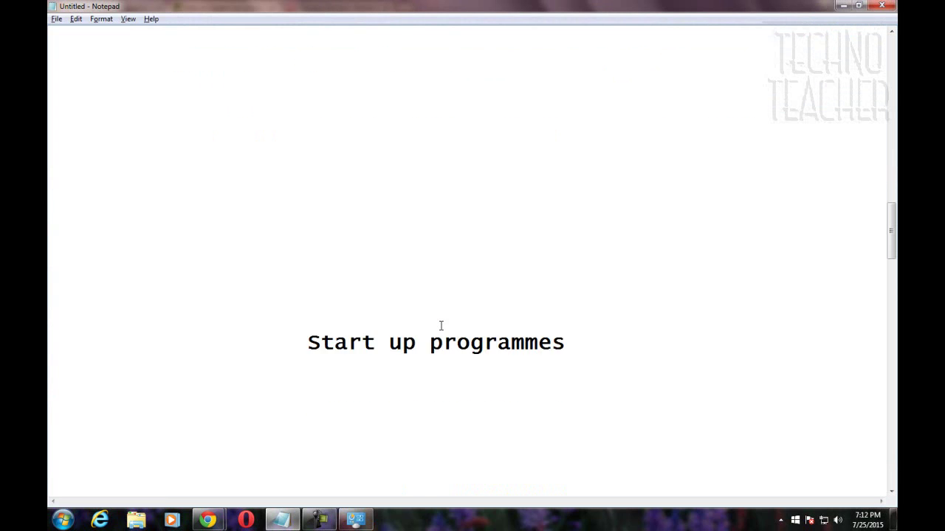
- Go to the start-up programmes tip in the notes, then open System Configuration and show its startup items
scroll(441, 325, down, 3)
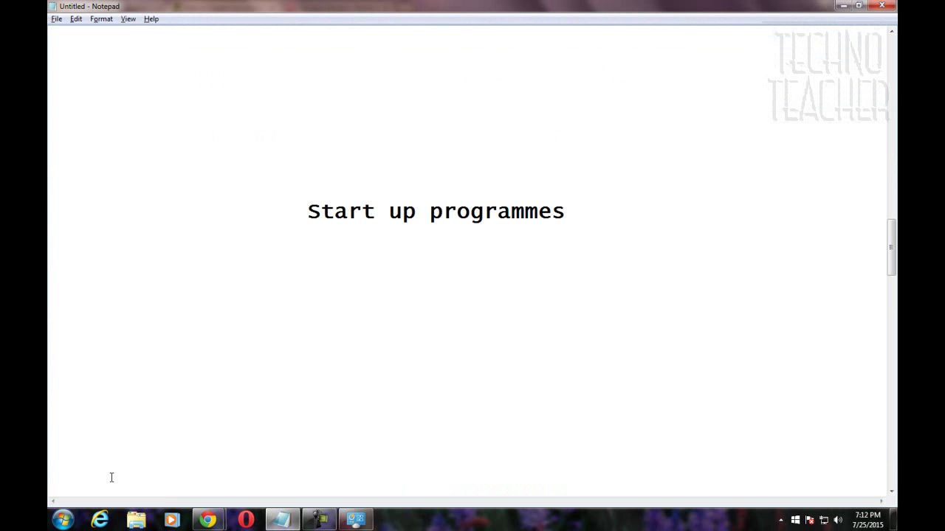
click(63, 521)
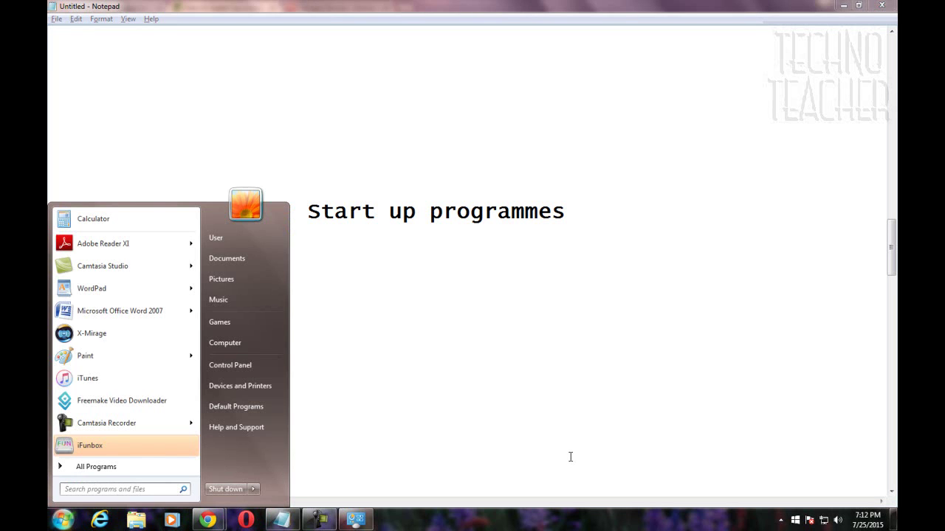
text(system co)
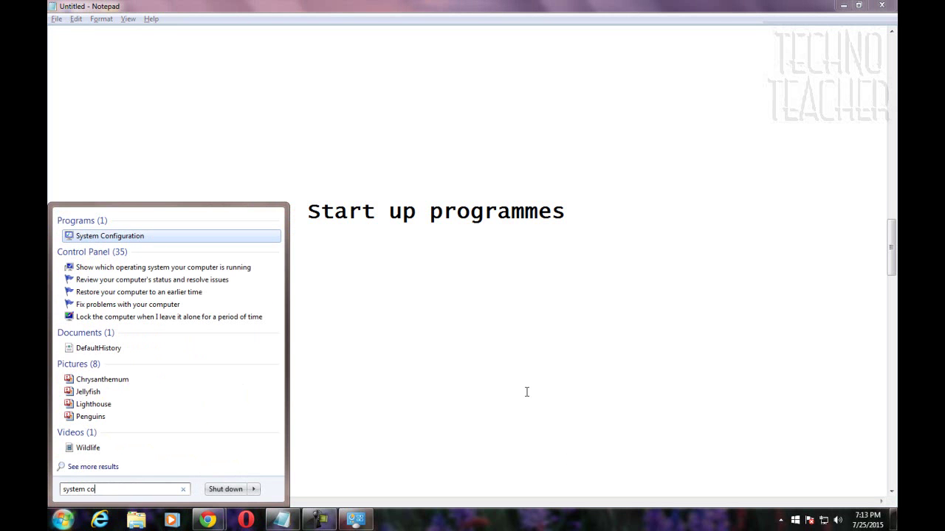
key(Return)
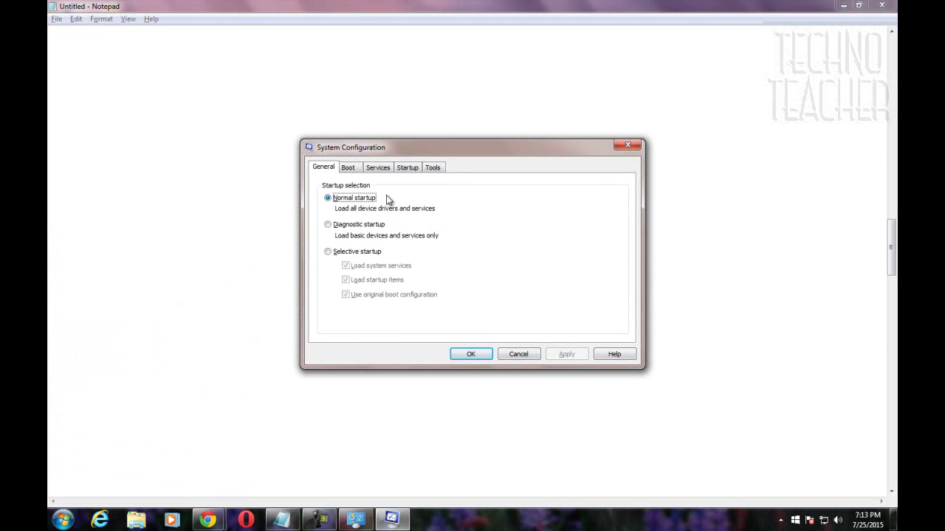
click(406, 169)
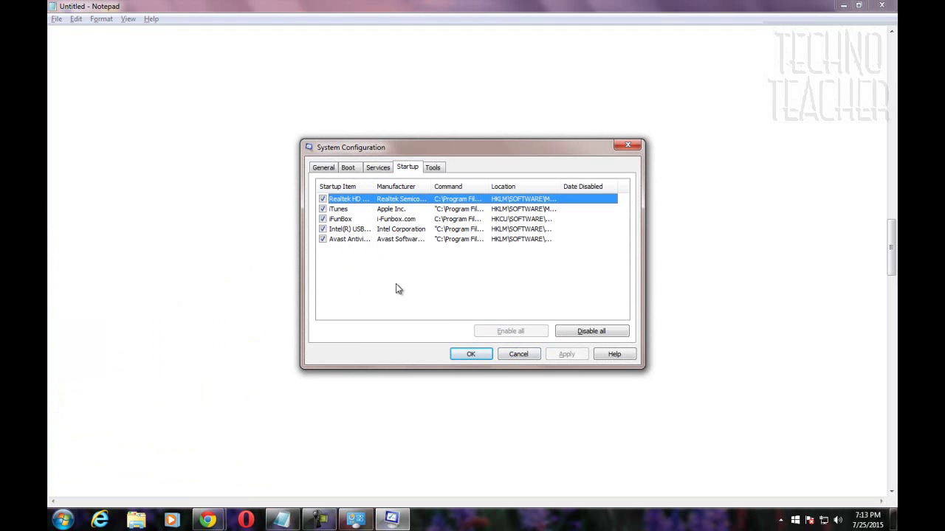
- Disable the iTunes and iFunBox startup items, apply the change and confirm System Configuration
click(323, 209)
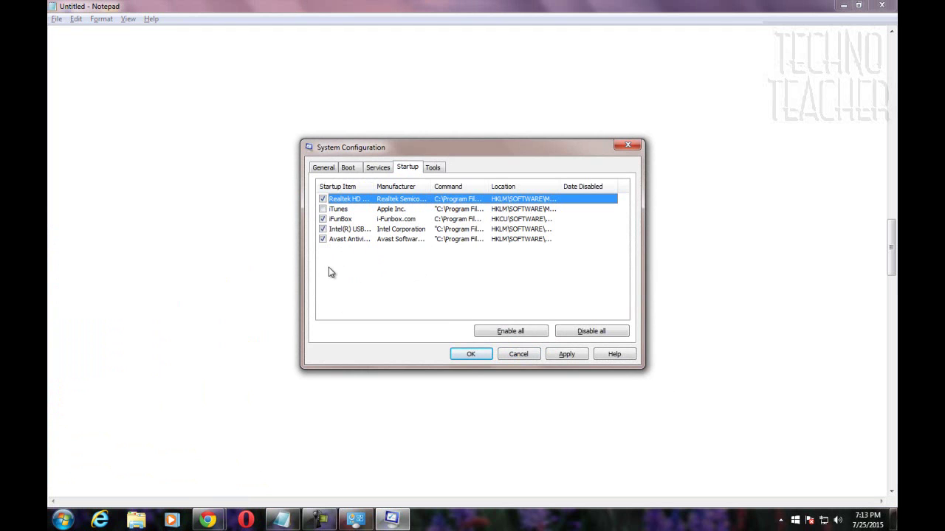
click(323, 220)
click(565, 354)
click(471, 354)
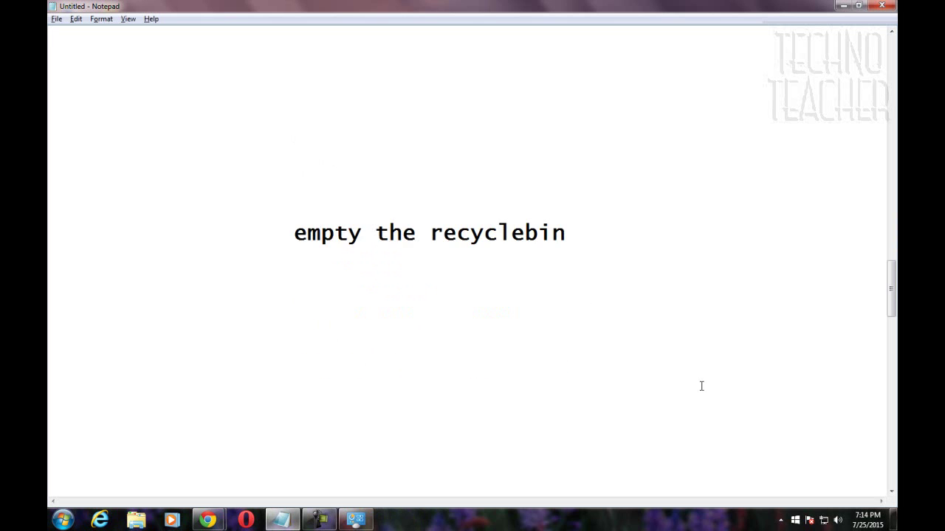
- Empty the Recycle Bin from the desktop by permanently deleting all of its items, and close its window
scroll(702, 387, down, 1)
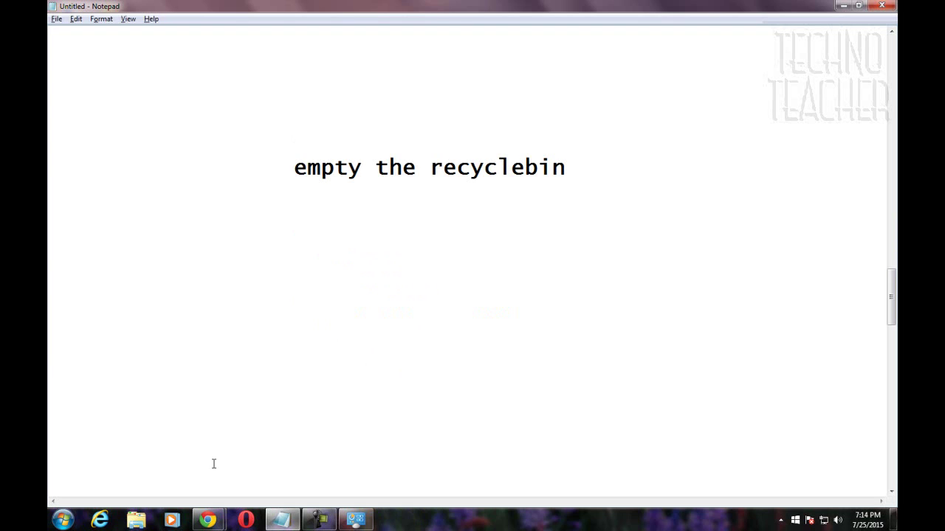
click(844, 5)
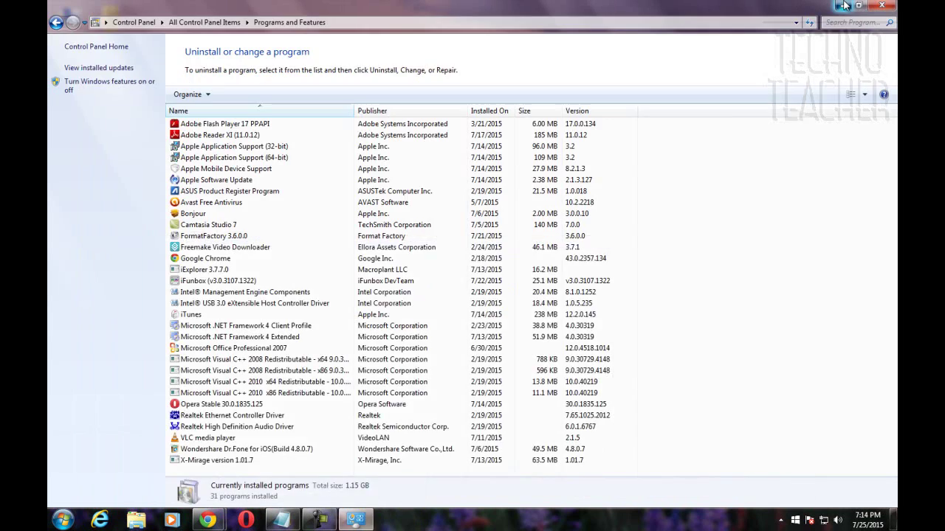
click(843, 5)
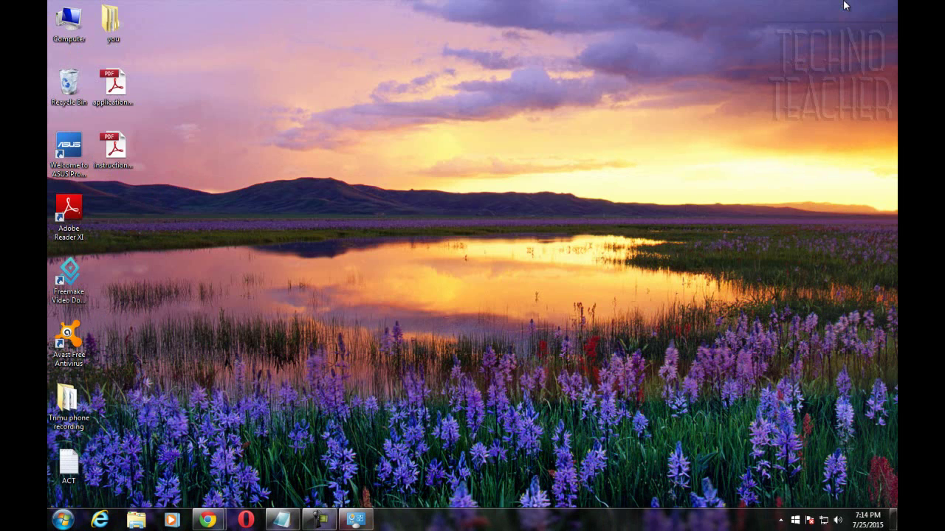
double_click(68, 85)
drag(407, 108, 163, 58)
click(158, 42)
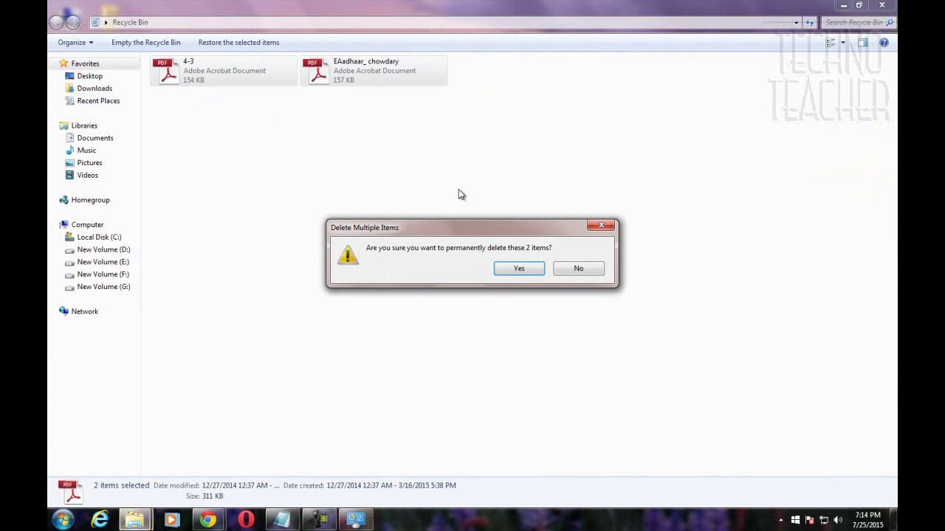
click(516, 269)
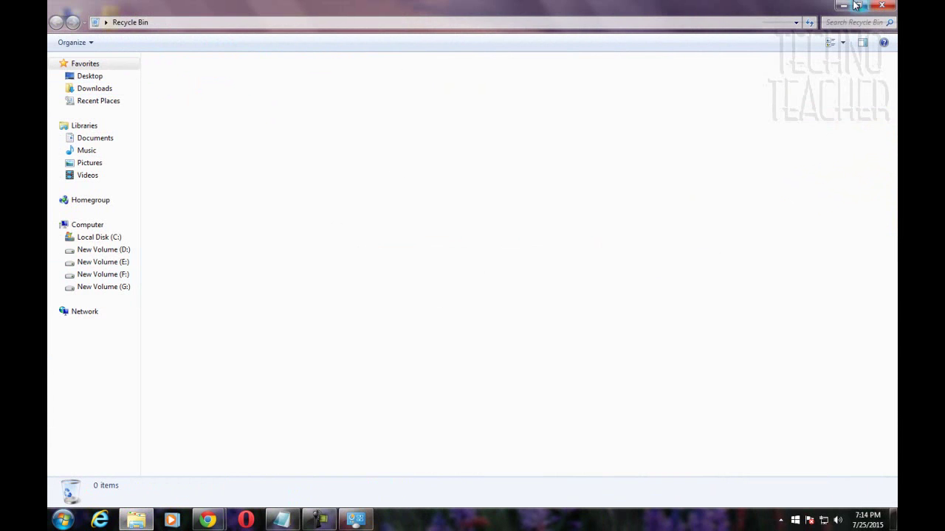
click(891, 6)
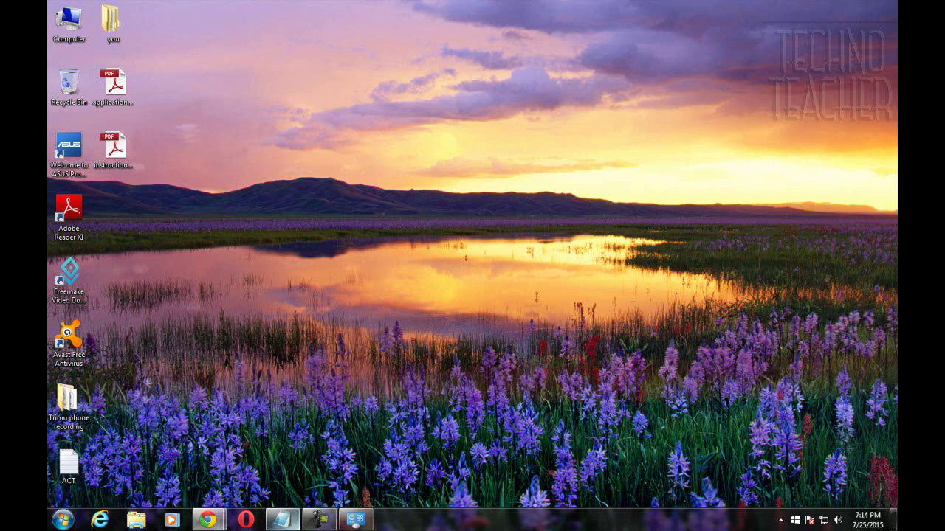
- Bring the Notepad notes back up and go to the tip on disabling unused hardware
mouse_move(280, 521)
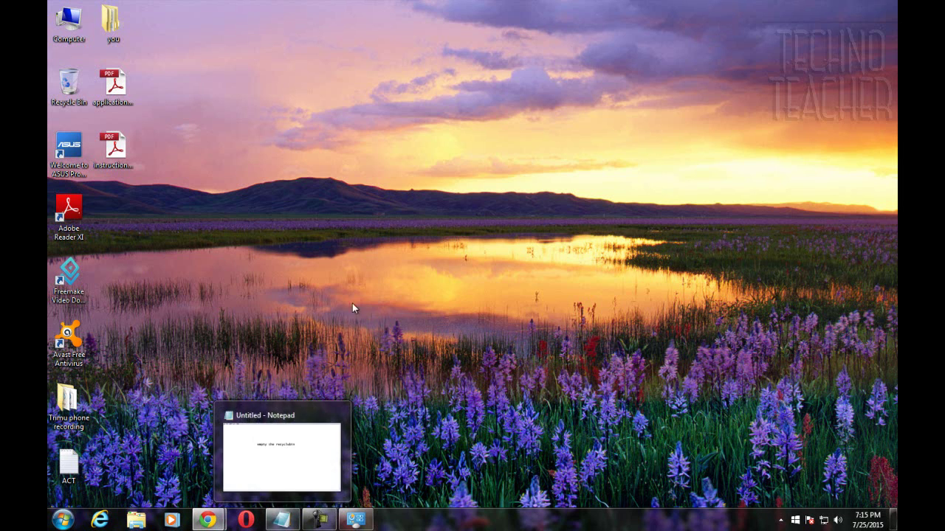
click(316, 519)
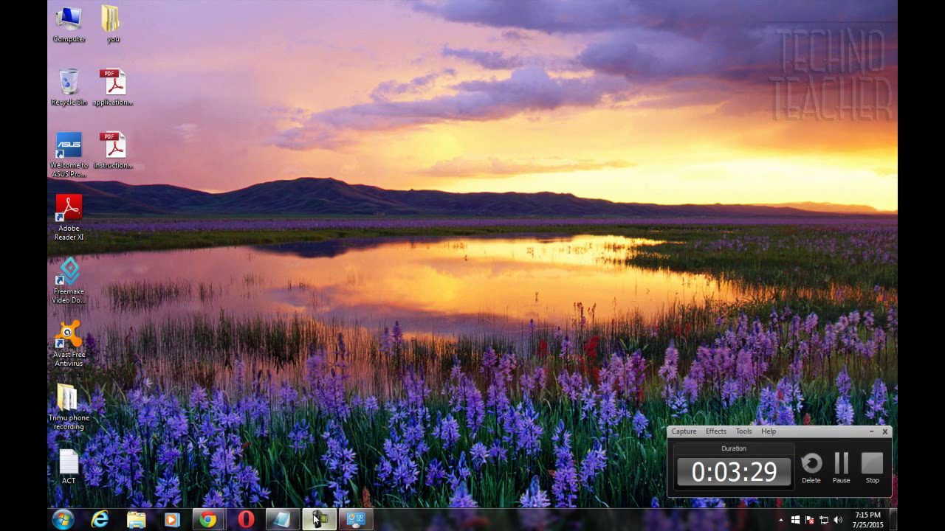
click(281, 522)
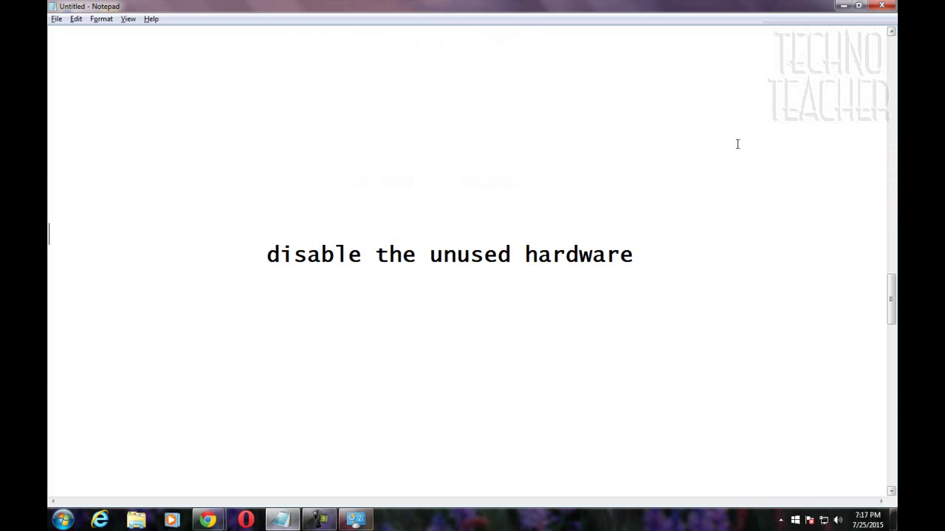
- Open the computer's system properties from the desktop and start Device Manager from there
click(844, 5)
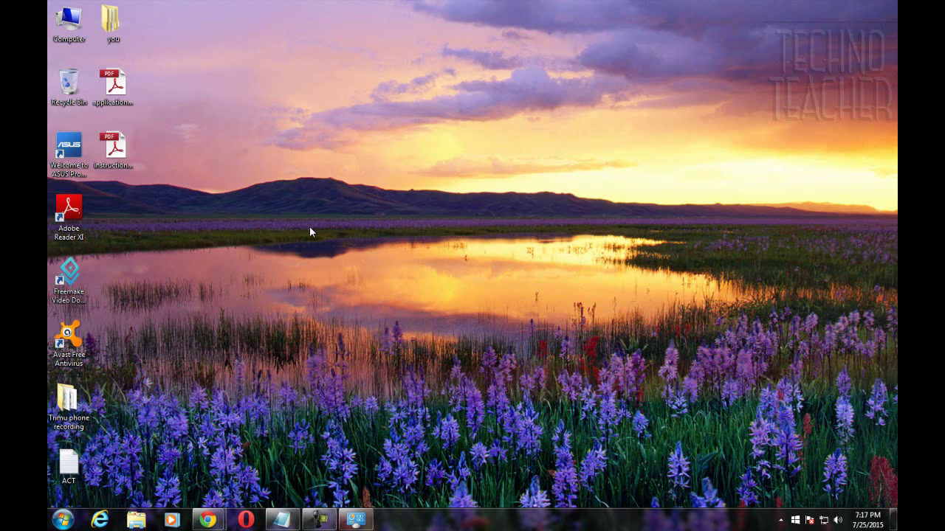
right_click(68, 29)
click(108, 143)
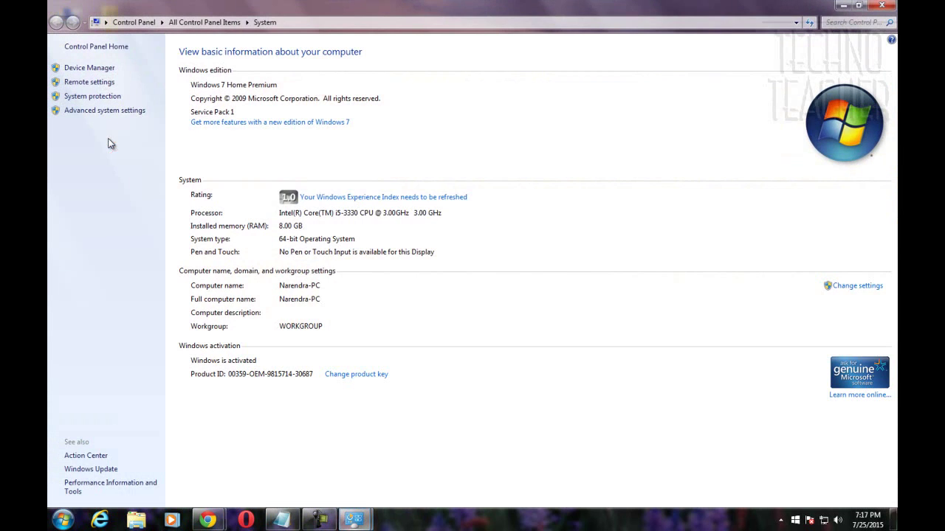
click(104, 71)
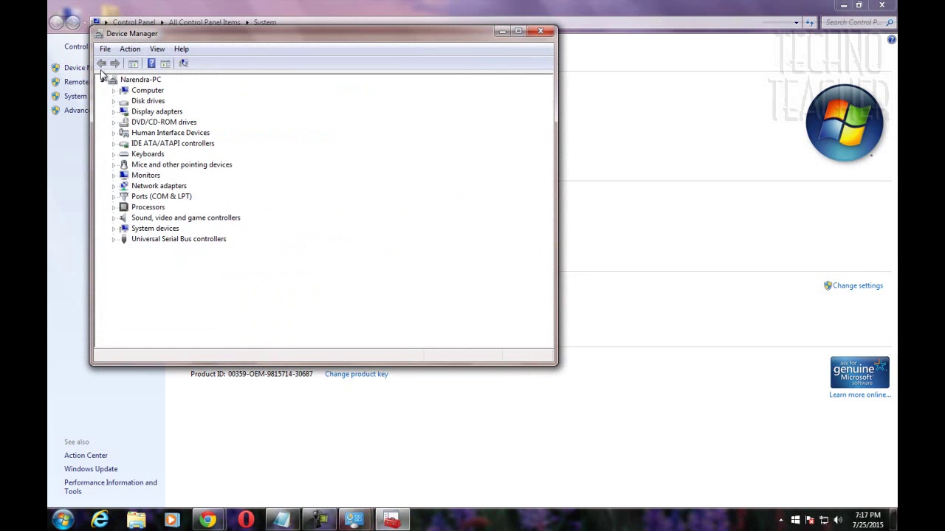
- Expand the Universal Serial Bus controllers and disable the last USB Root Hub, confirming the action
click(114, 240)
click(136, 336)
right_click(136, 339)
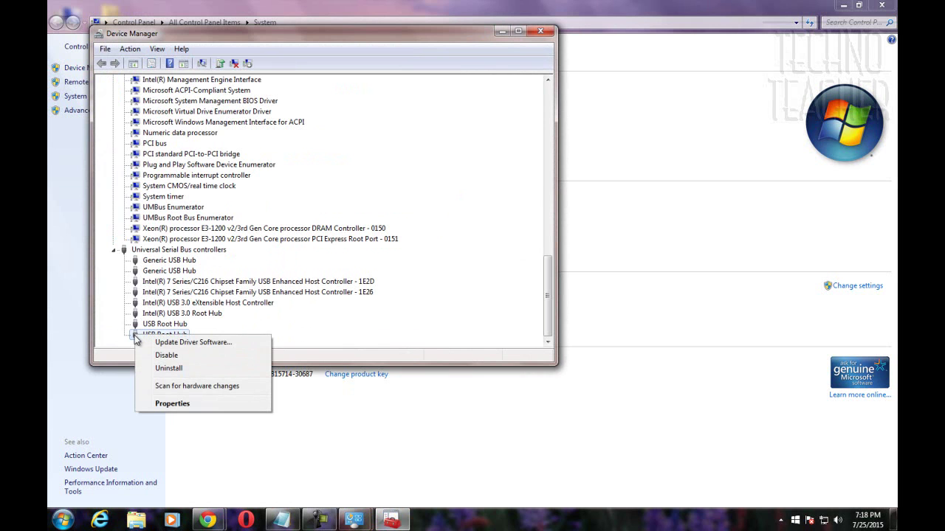
click(187, 355)
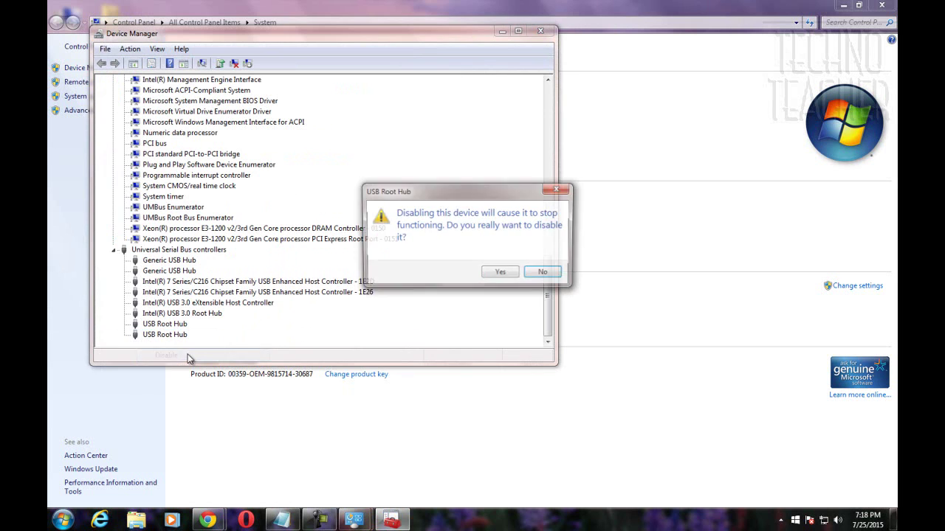
click(500, 273)
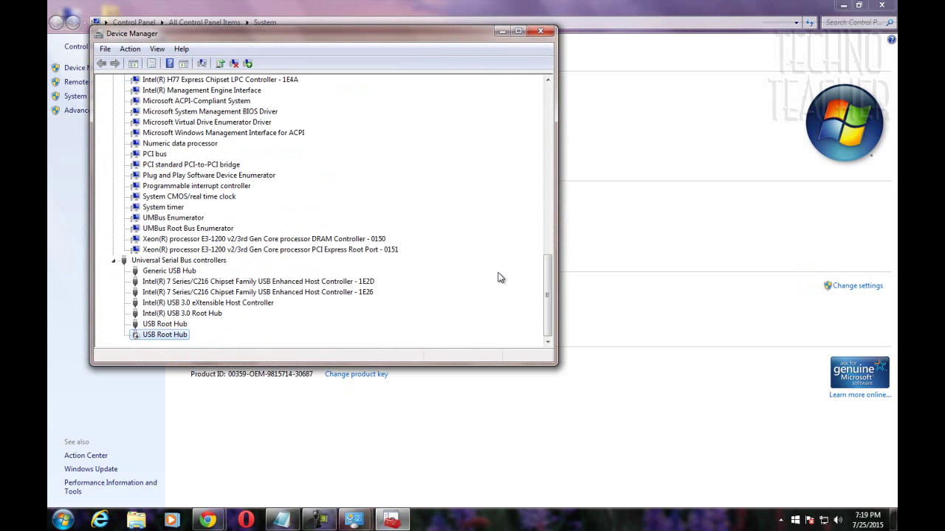
- Examine the High Definition Audio Device and Realtek High Definition Audio entries under Sound, video and game controllers
scroll(221, 288, up, 10)
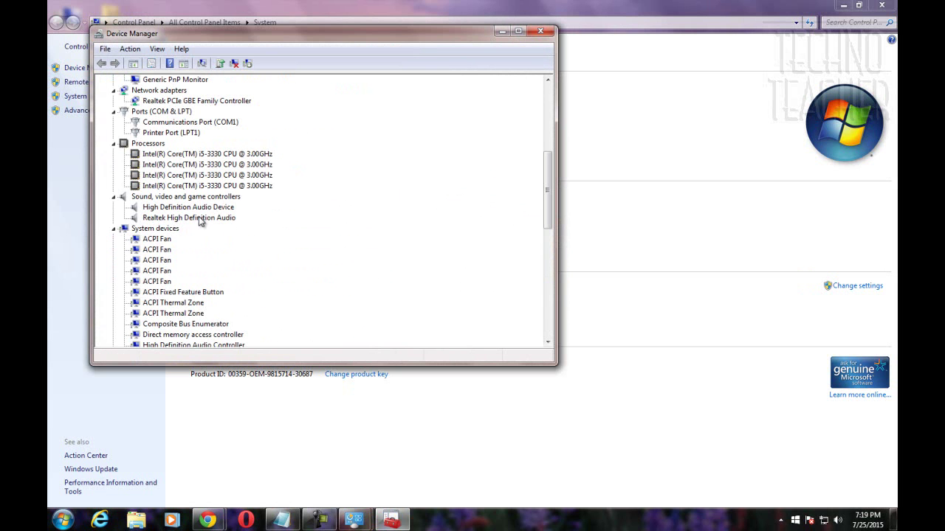
click(230, 220)
click(151, 210)
click(153, 219)
click(150, 209)
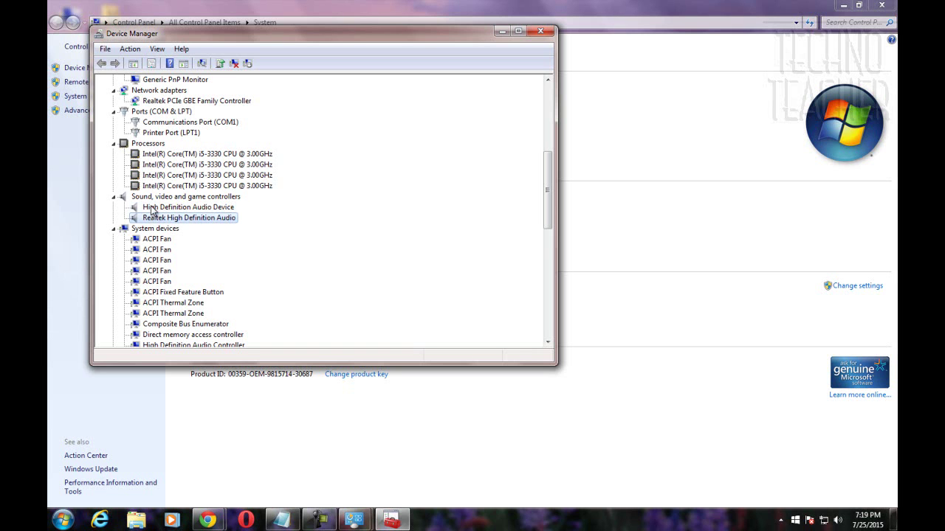
- Return to the System window and open the performance settings from the advanced system settings
mouse_move(354, 520)
click(434, 435)
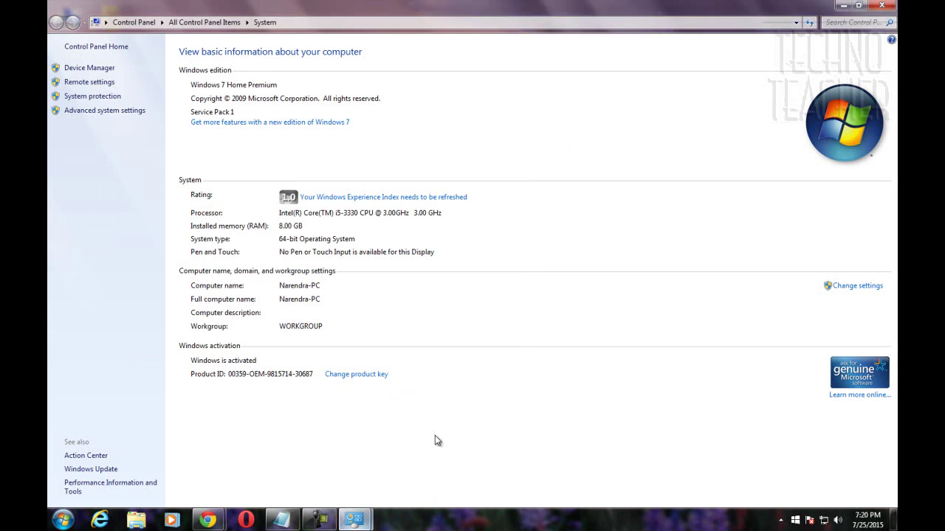
click(126, 111)
drag(295, 130, 444, 121)
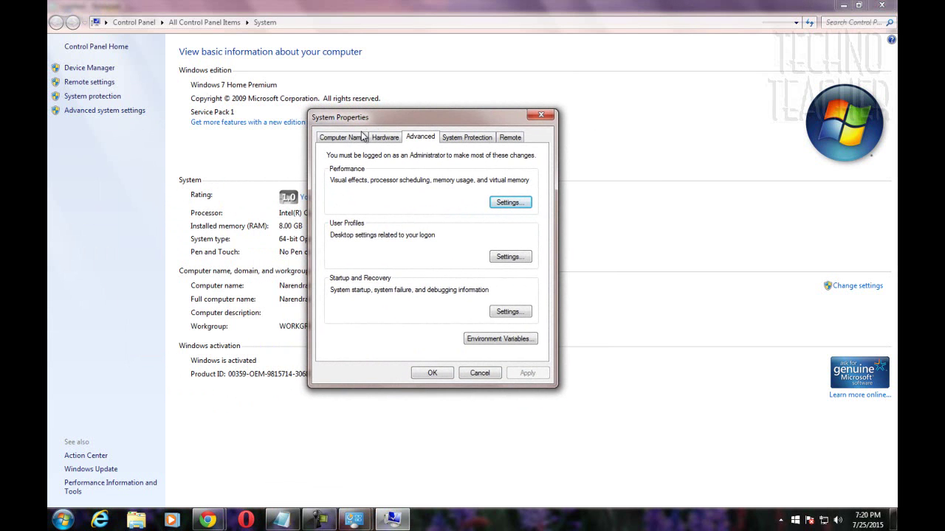
click(509, 203)
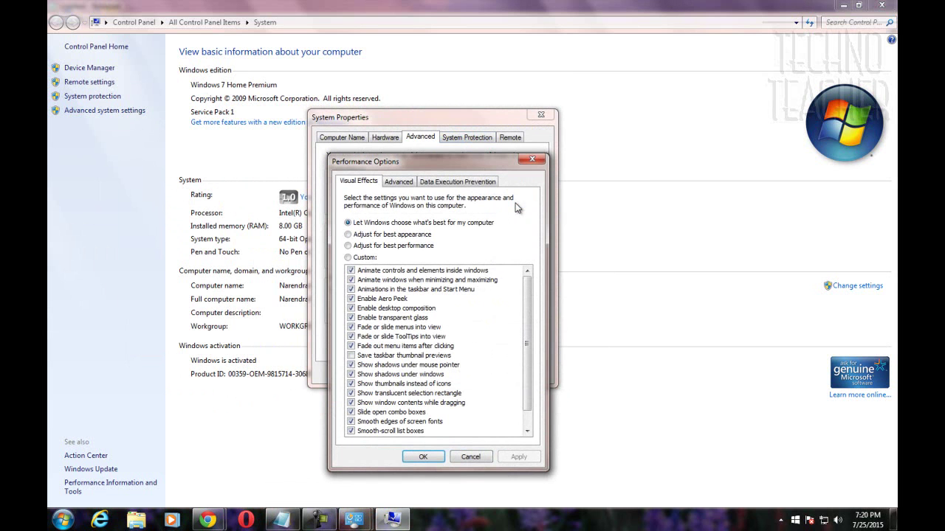
- Try the "Adjust for best performance" visual effects option and close Performance Options without applying it
drag(432, 163, 429, 110)
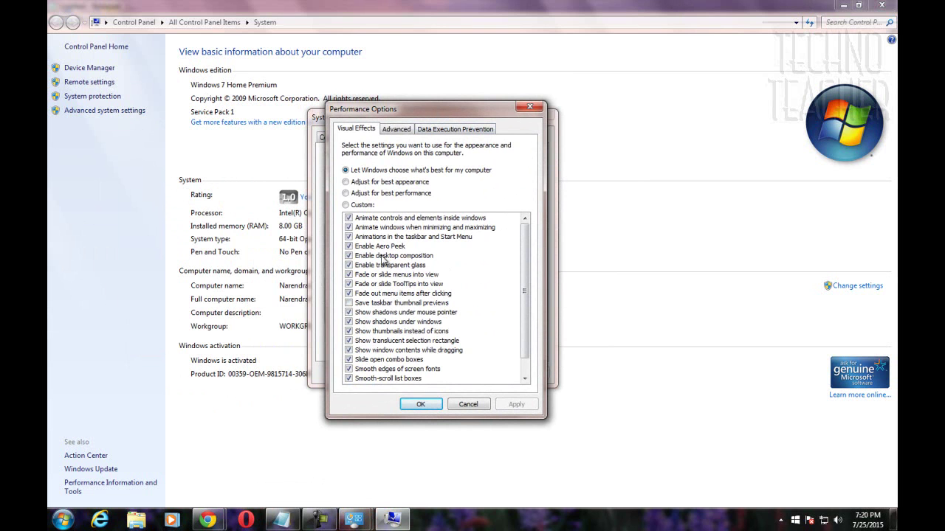
click(347, 194)
click(530, 106)
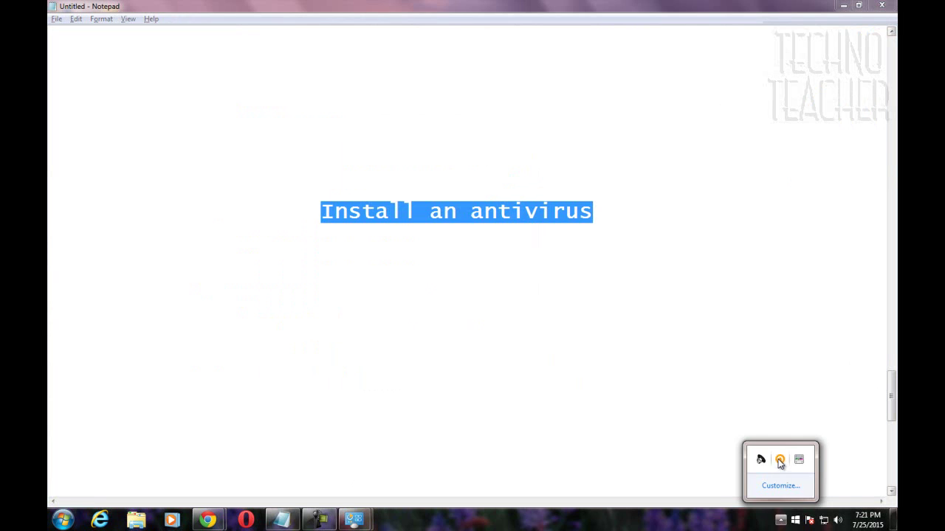
- Open Avast Free Antivirus and update it to the latest version using the Essential update
click(779, 459)
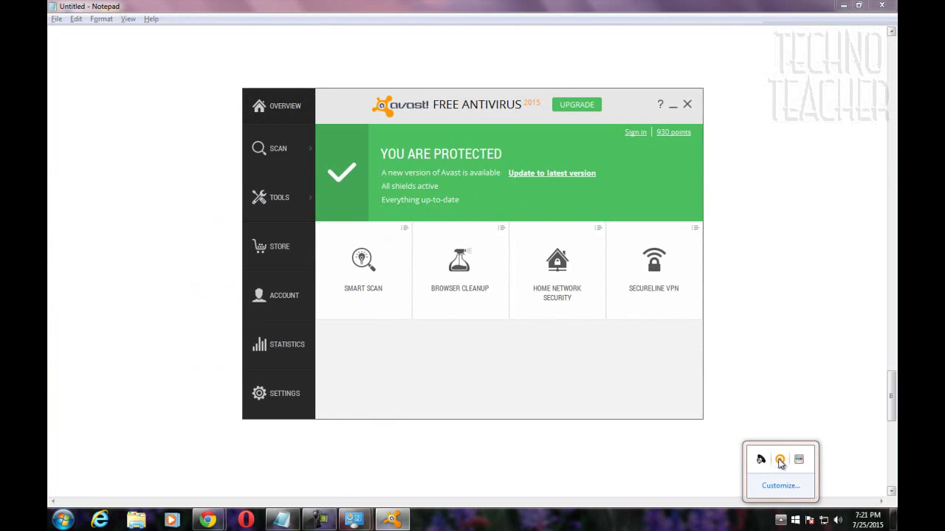
click(559, 178)
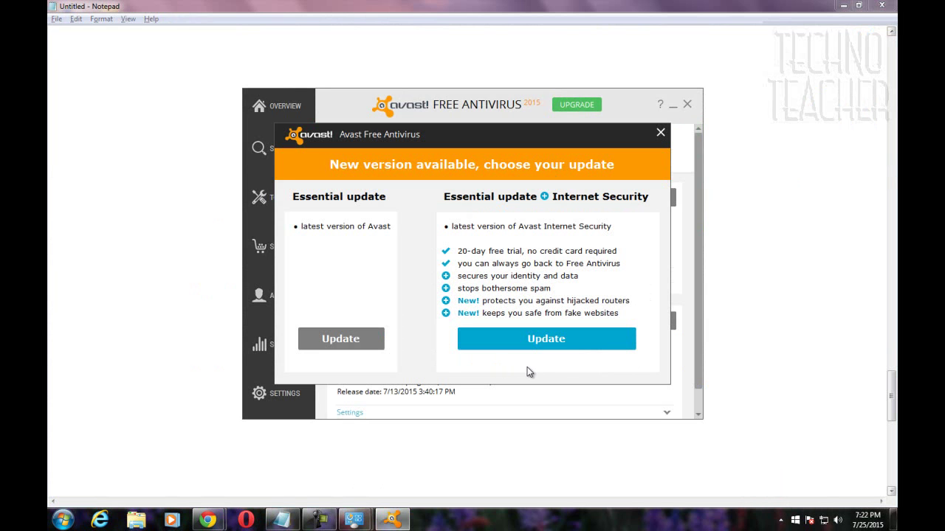
click(368, 343)
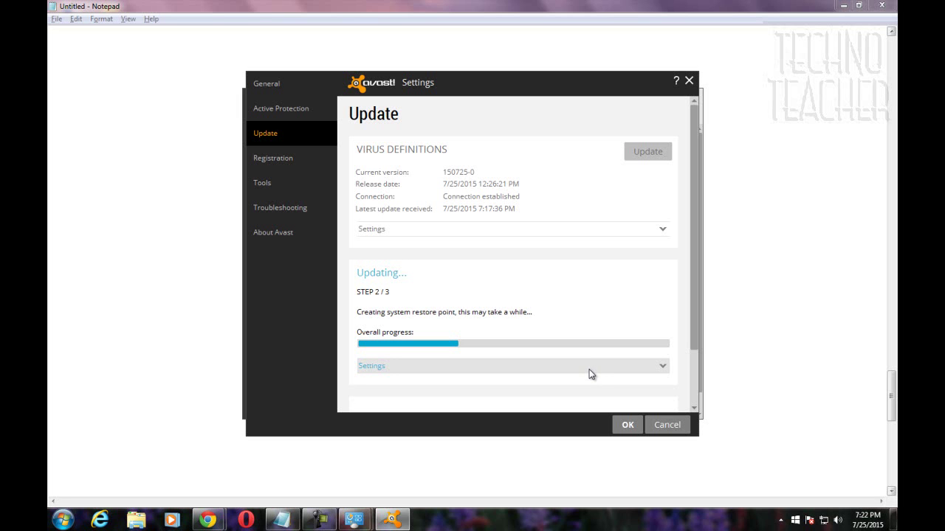
scroll(598, 355, down, 1)
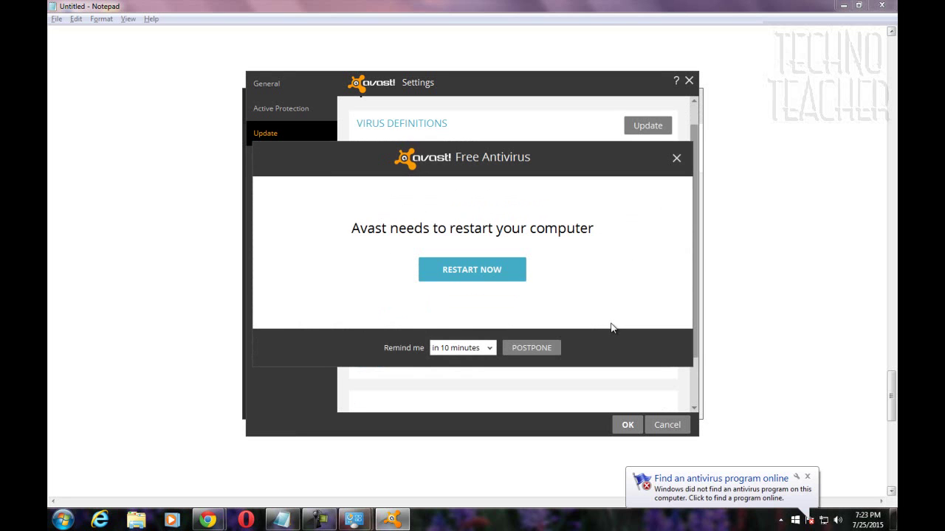
- Postpone the Avast restart reminder by 1 hour and confirm the Avast update settings
click(492, 351)
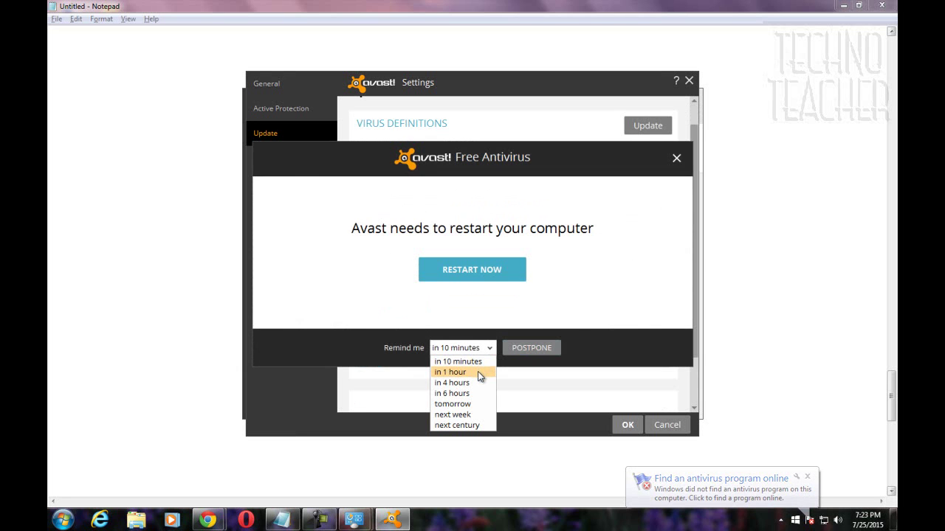
click(479, 373)
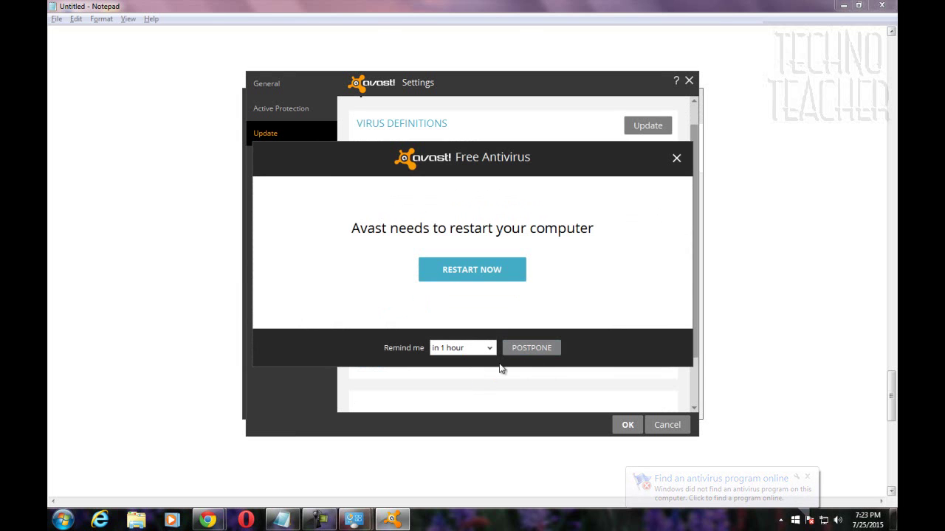
click(547, 354)
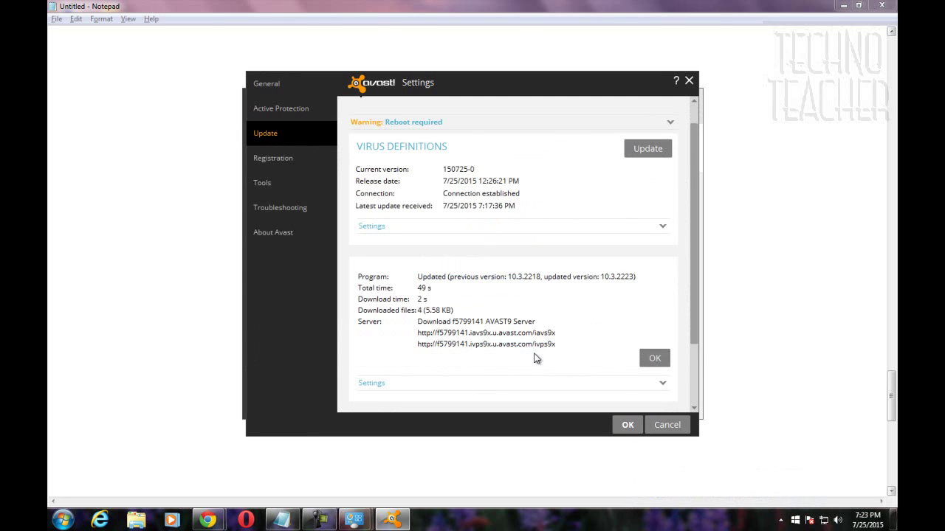
click(626, 425)
- Open the temporary files folder by running %temp%
key(super)
text(%te)
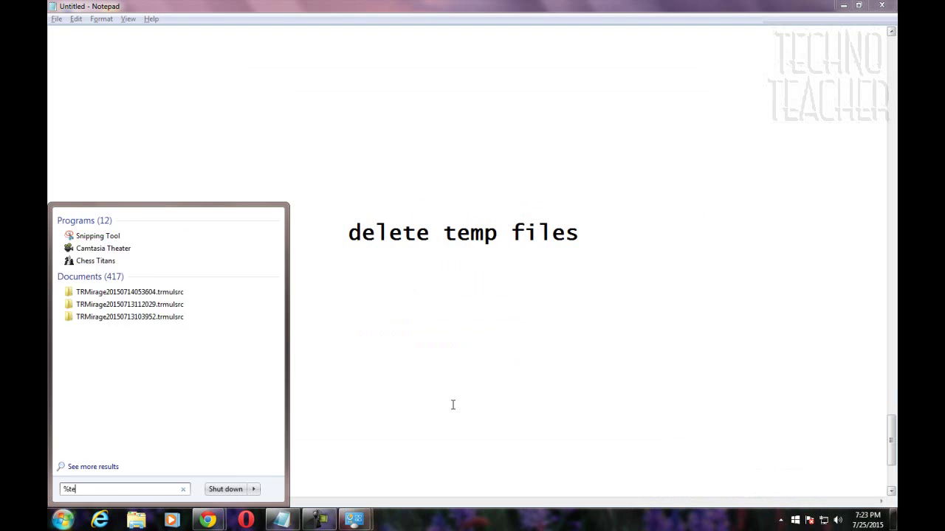
text(mp)
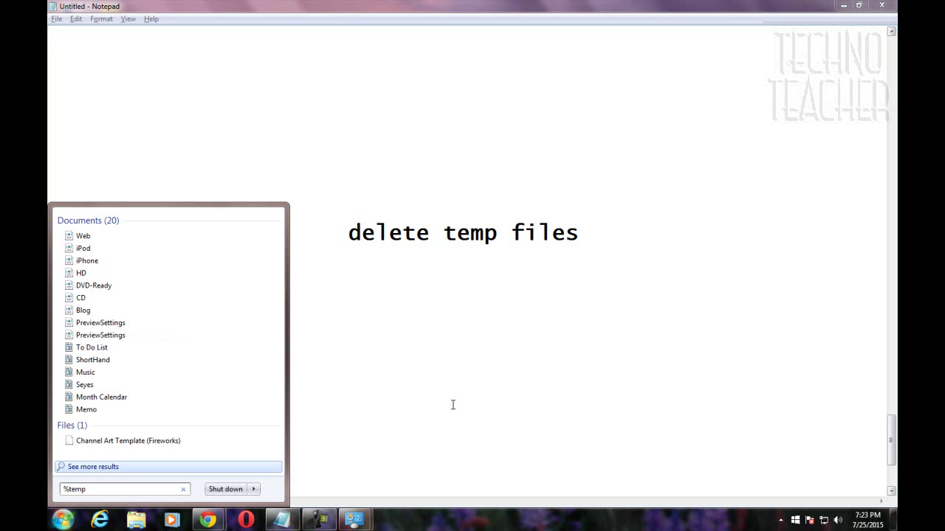
text(%)
key(Return)
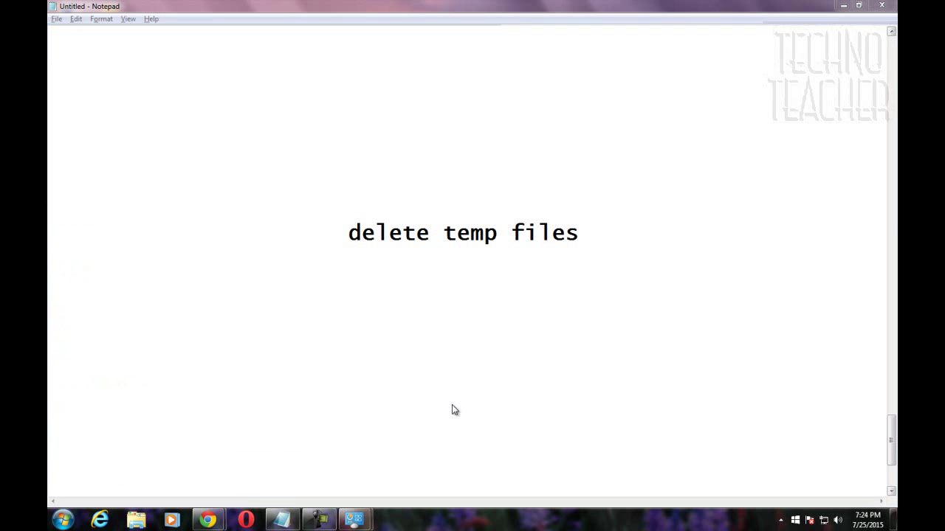
- Delete all files and folders in the Temp folder, skipping the CamRec0 folder and FXSAPIDebugLogFile that are in use
scroll(444, 180, down, 6)
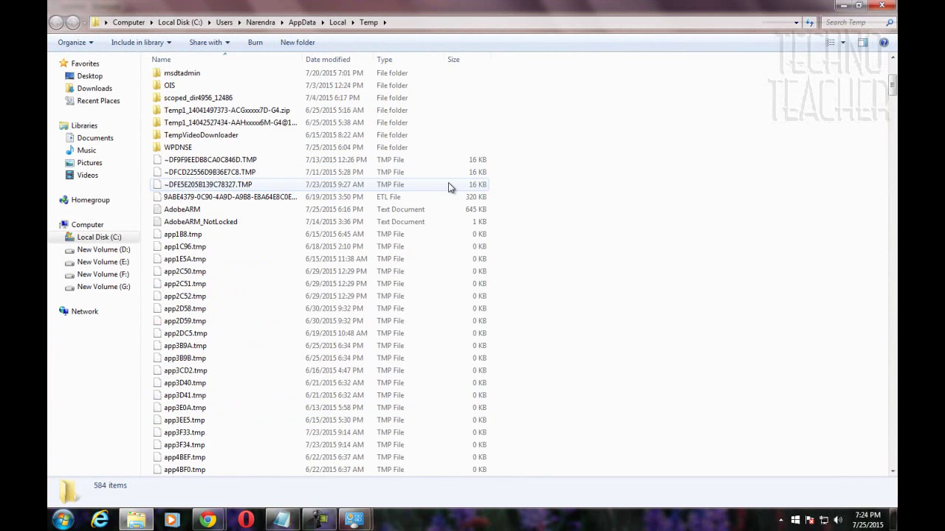
scroll(449, 188, up, 6)
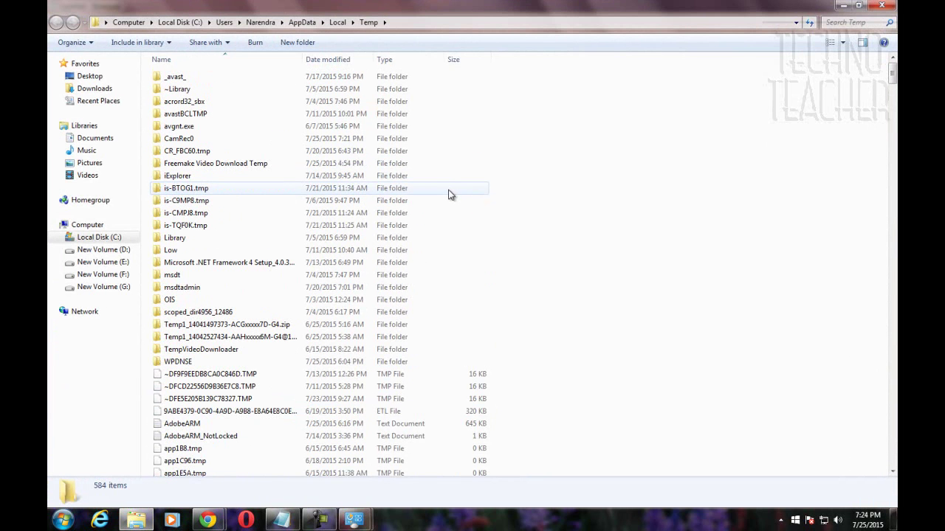
right_click(541, 166)
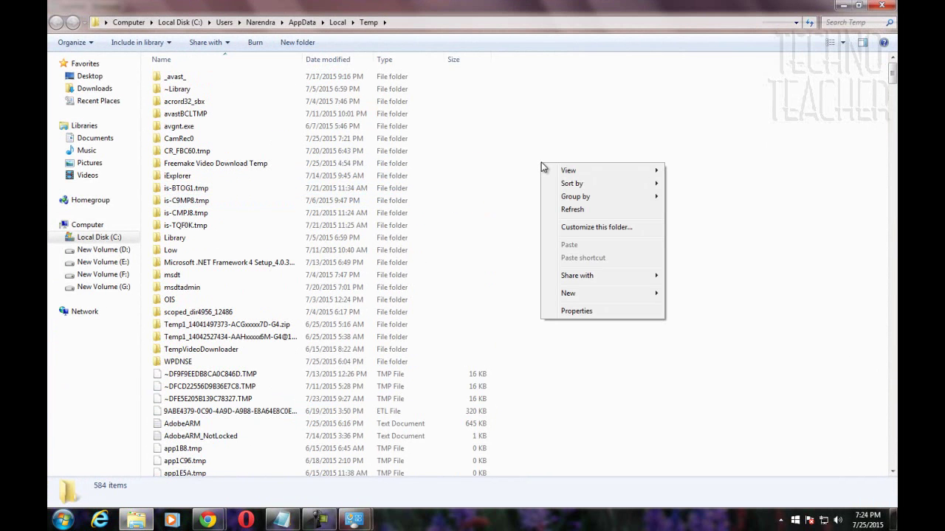
click(525, 170)
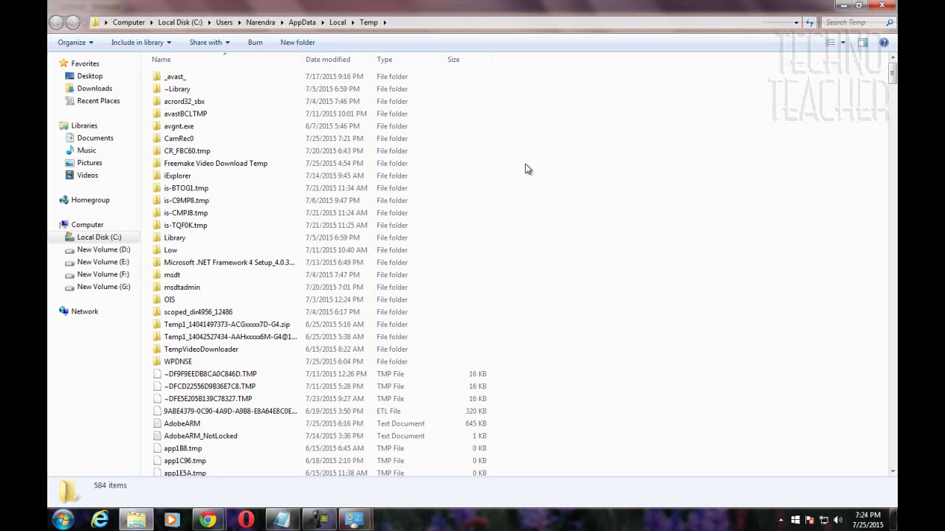
key(ctrl+a)
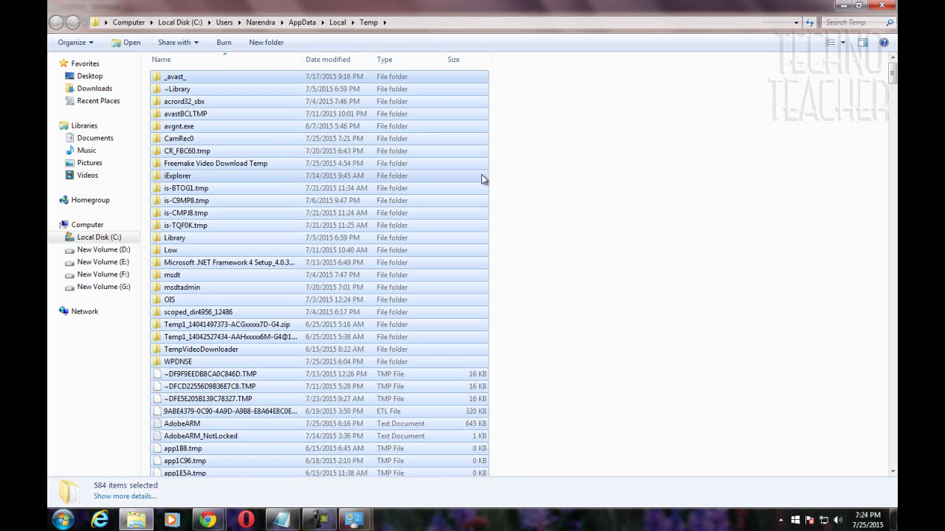
key(Delete)
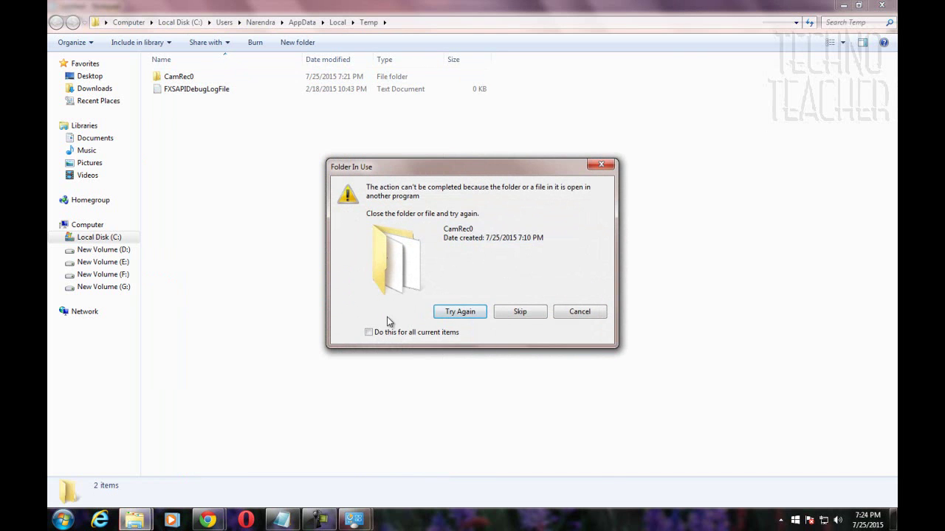
click(369, 332)
click(474, 314)
click(475, 314)
click(475, 314)
click(519, 313)
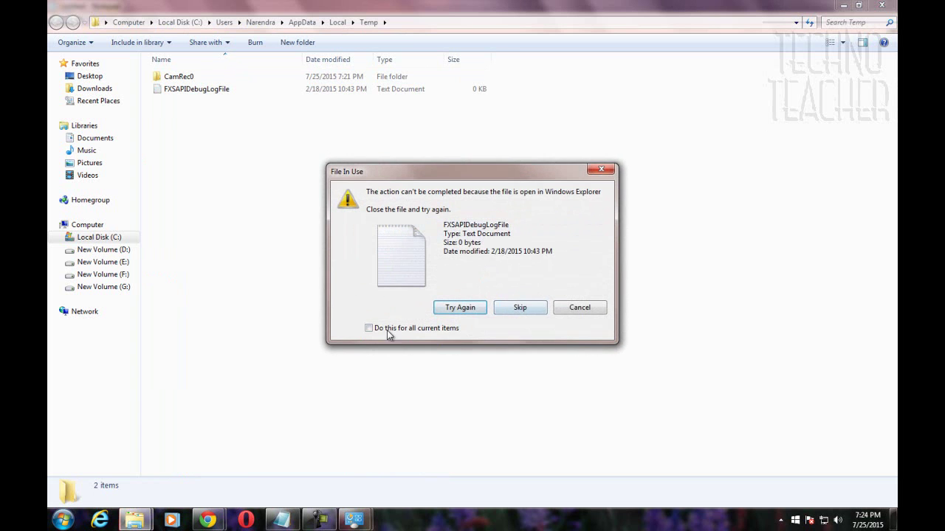
click(517, 308)
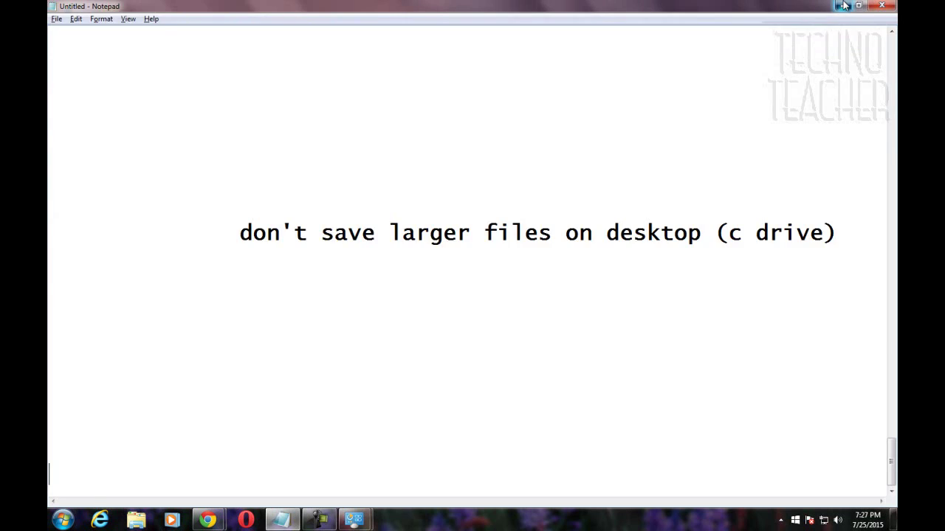
- Show the desktop to check the "you" folder stored there, and view the hard disk drives in Computer before closing it
click(845, 3)
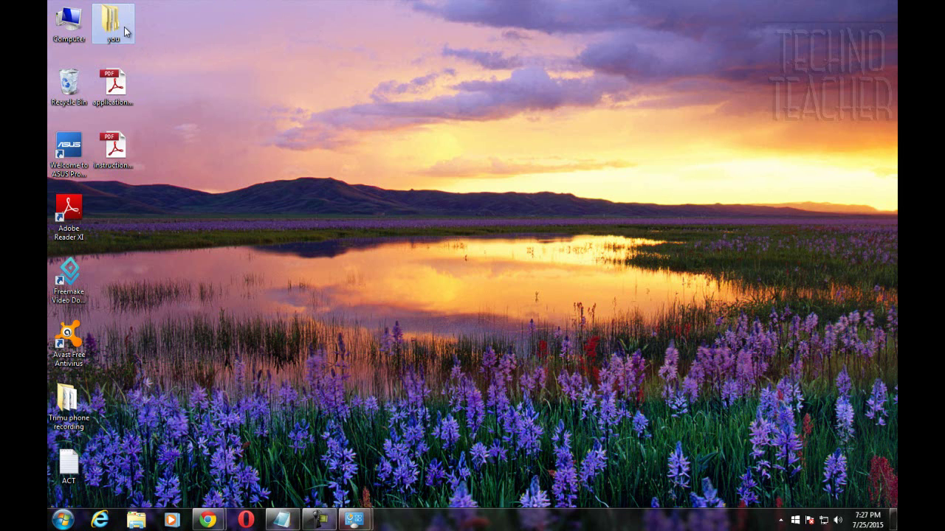
mouse_move(127, 35)
right_click(114, 24)
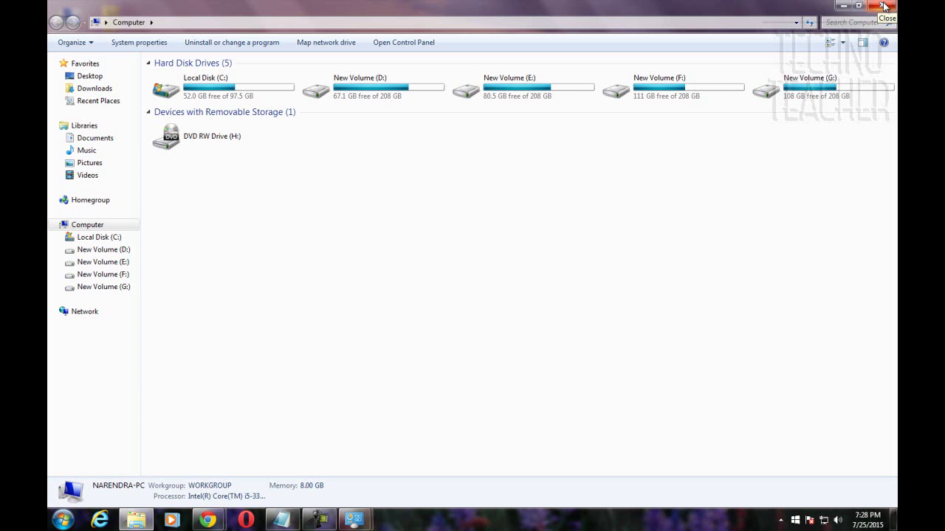
click(884, 6)
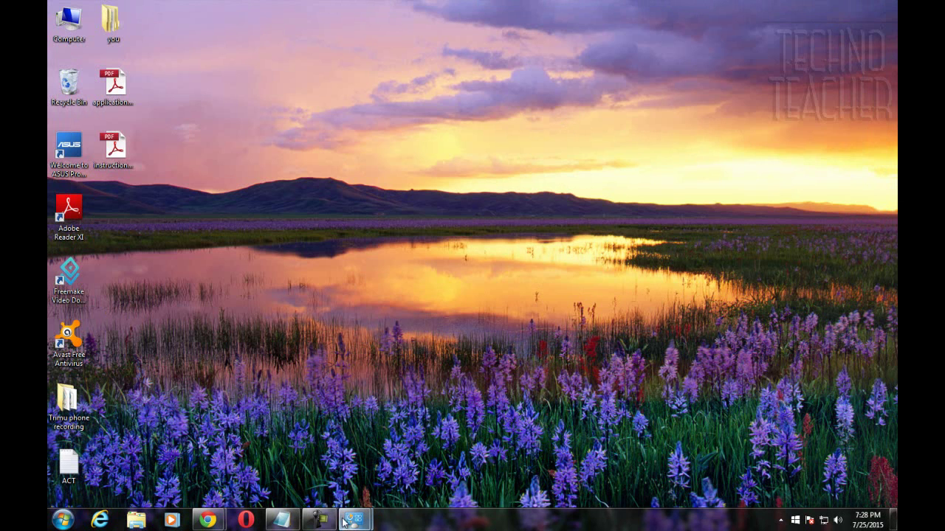
mouse_move(320, 522)
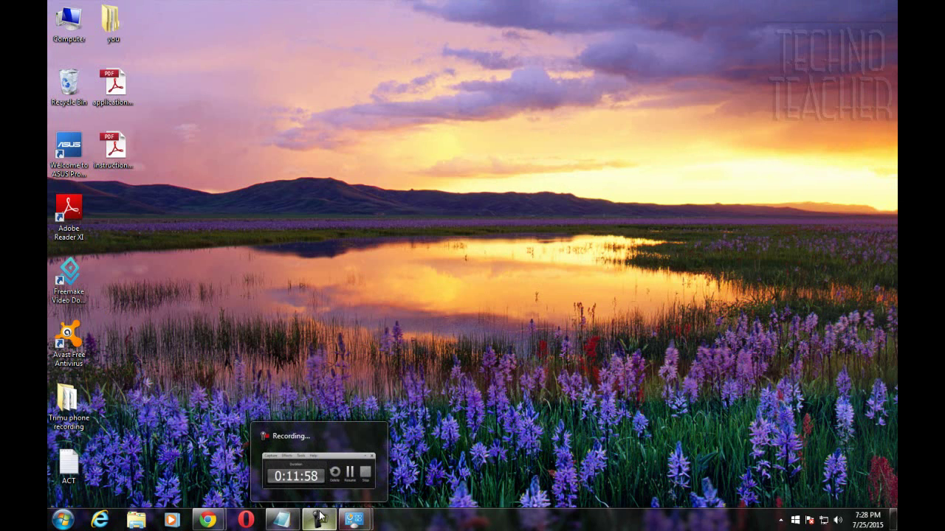